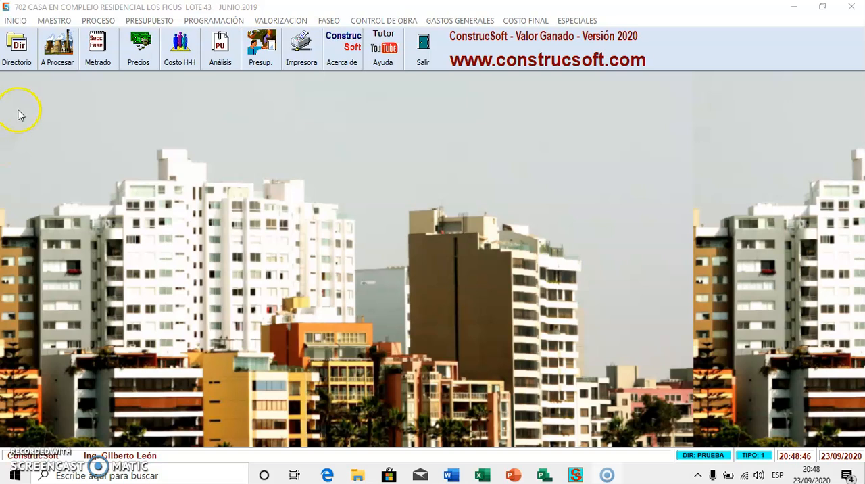
# - Open the metrado of the COBERTURAS phase in the ARQUITECTURA section
pyautogui.click(90, 41)
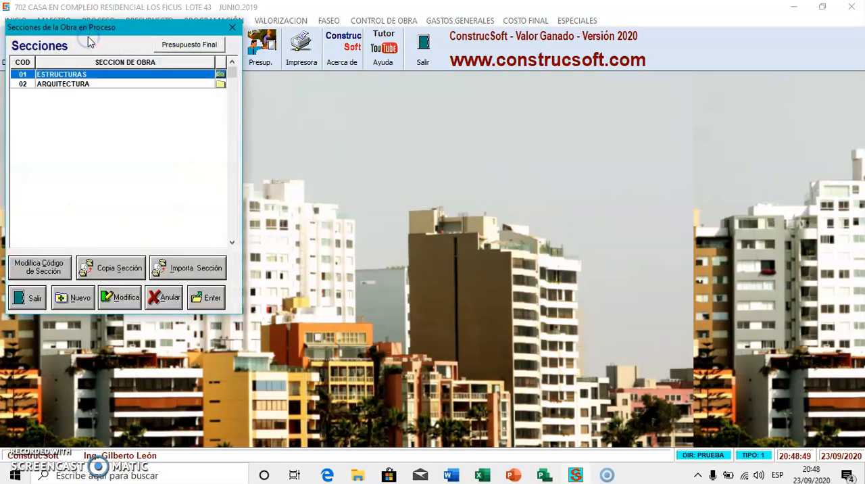
pyautogui.doubleClick(91, 74)
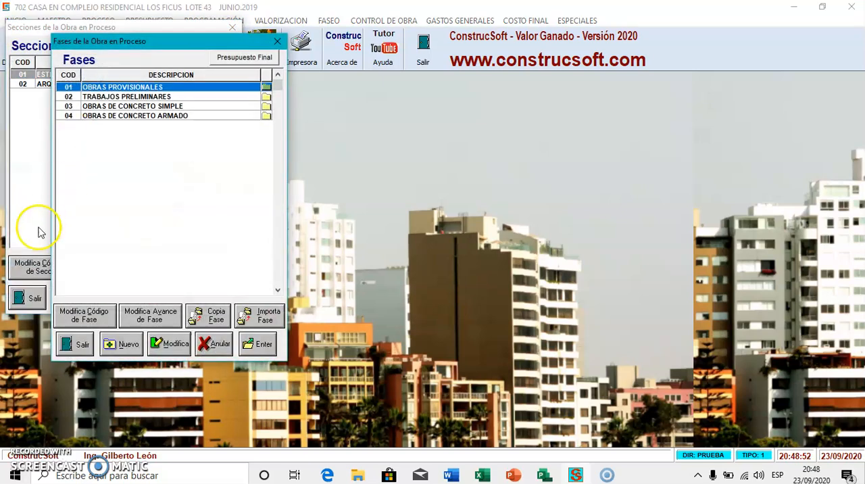
pyautogui.click(75, 344)
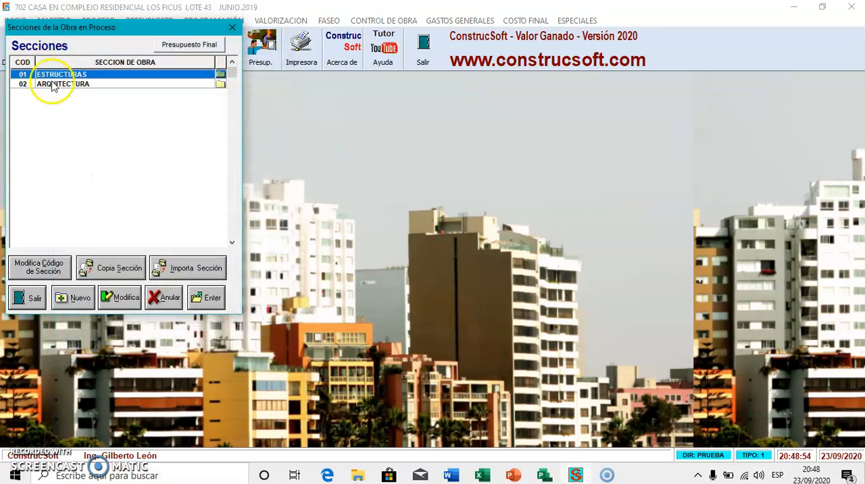
pyautogui.doubleClick(54, 85)
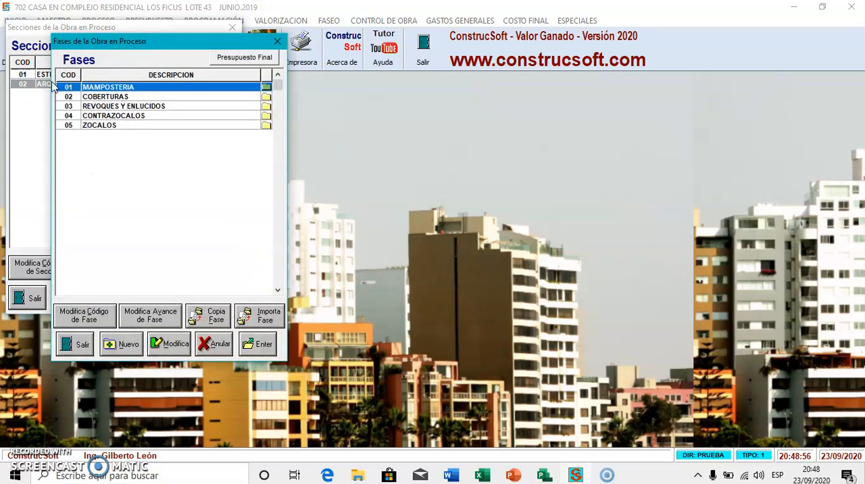
pyautogui.doubleClick(93, 98)
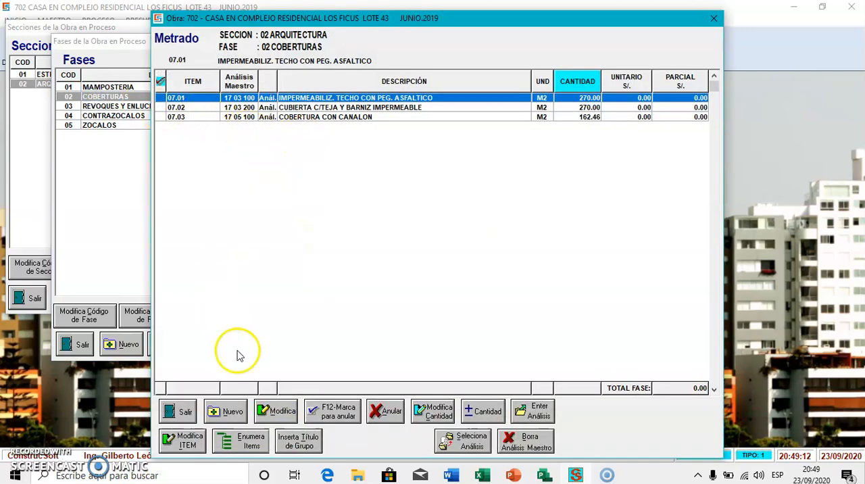
# - Start new analysis-based item 07.04 and open the master analyses under ESTRUCTURAS METALICAS, COBERTURAS
pyautogui.click(231, 410)
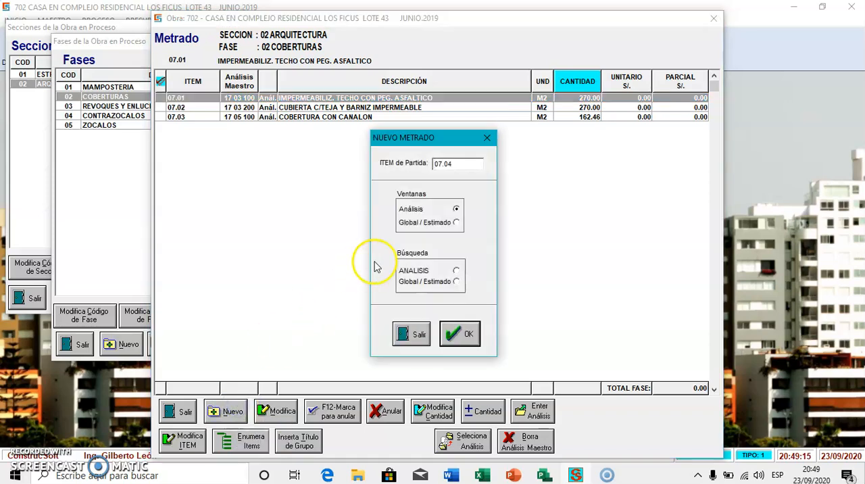
pyautogui.click(457, 332)
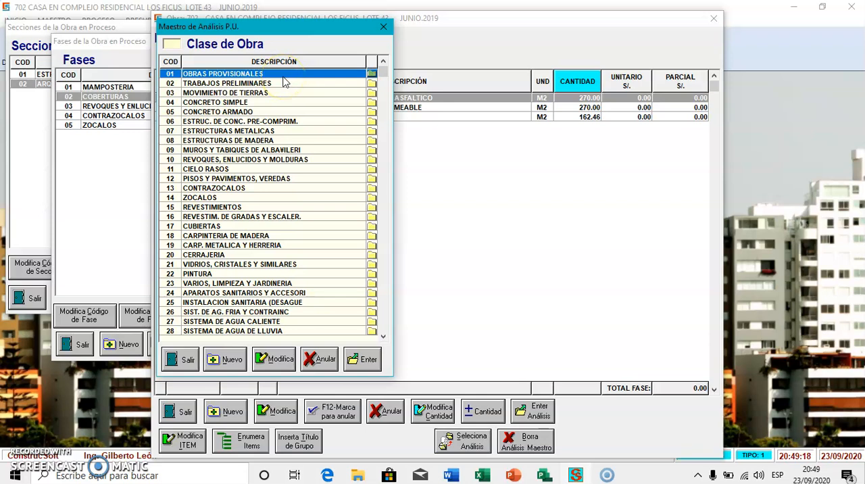
pyautogui.doubleClick(233, 131)
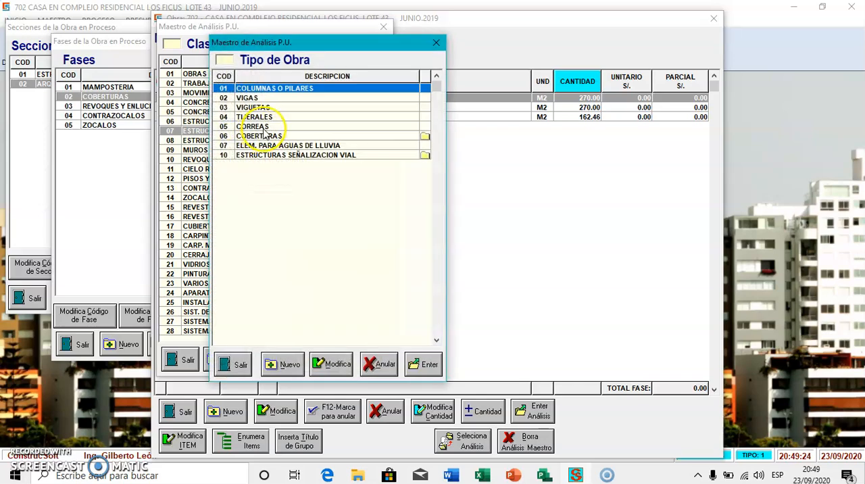
pyautogui.doubleClick(262, 135)
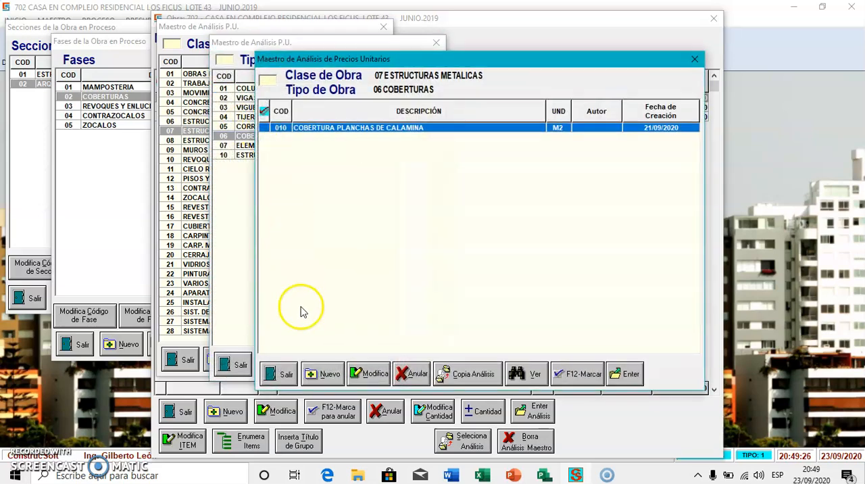
# - Create and save a new master analysis with code 020, described as COBERTURA DE PLANCHA DE ALUMINIO, with unit M2
pyautogui.click(331, 374)
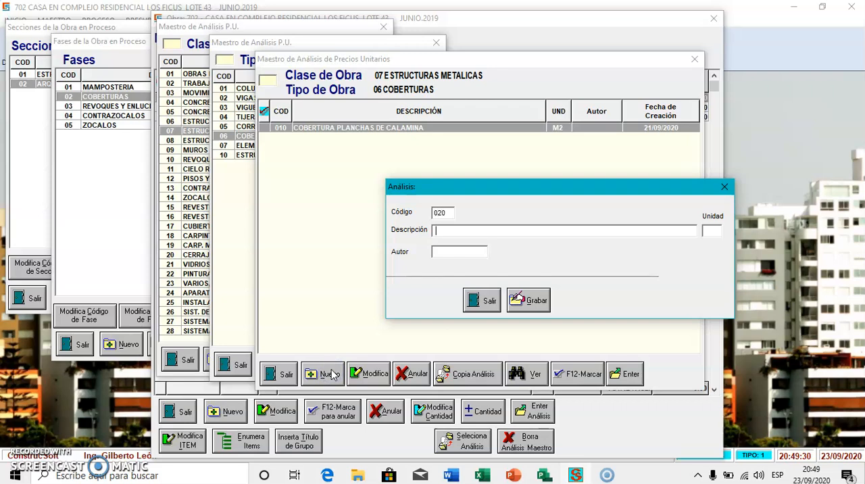
pyautogui.write('COBERTURA DE PLANCHA')
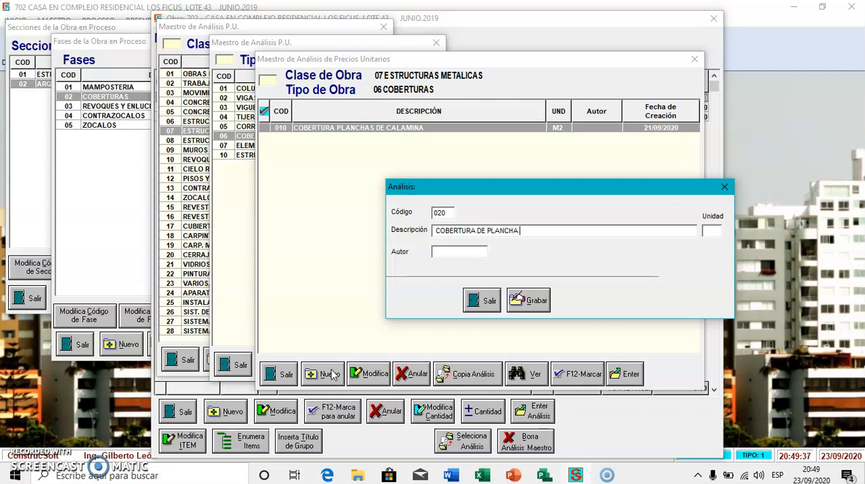
pyautogui.write('UMNINIO')
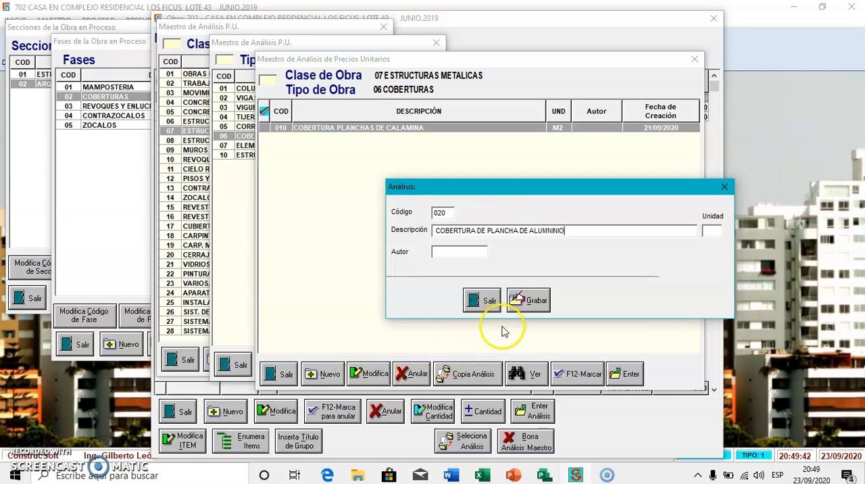
pyautogui.click(552, 229)
pyautogui.press('Delete')
pyautogui.press('Delete')
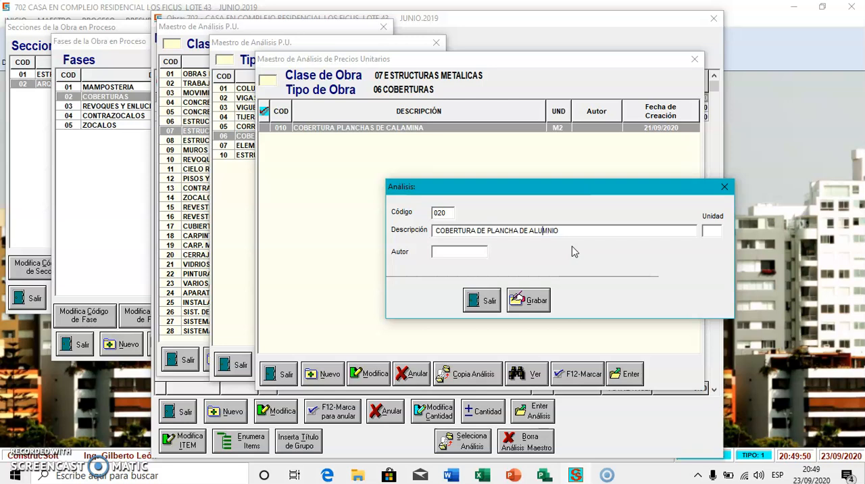
pyautogui.write('NI')
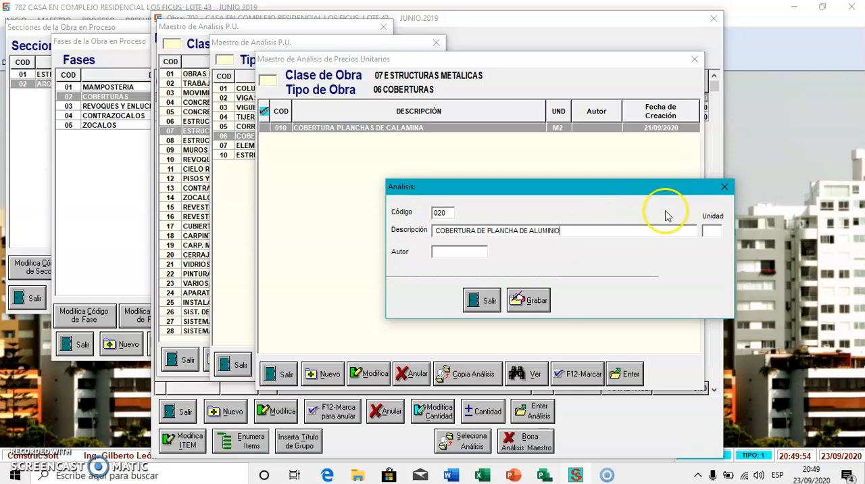
pyautogui.click(706, 232)
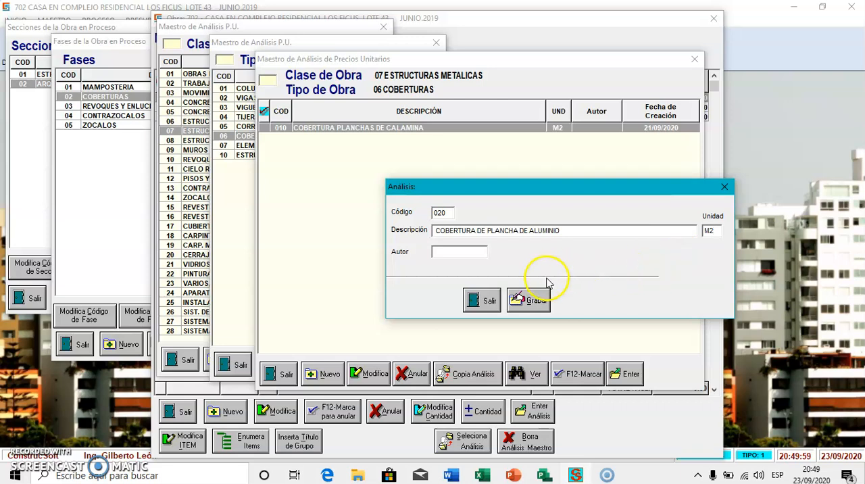
pyautogui.click(539, 299)
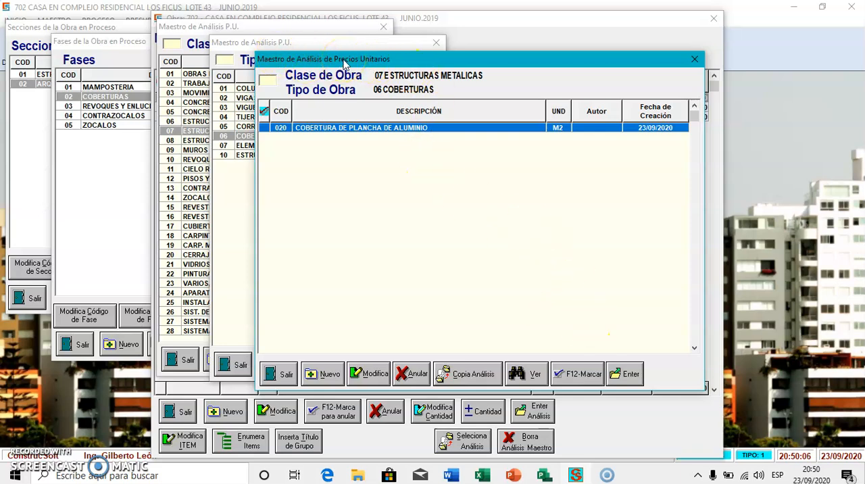
# - Add the COBERTURA DE PLANCHA DE ALUMINIO analysis to the metrado as item 07.04 with a quantity of 40 M2
pyautogui.doubleClick(453, 128)
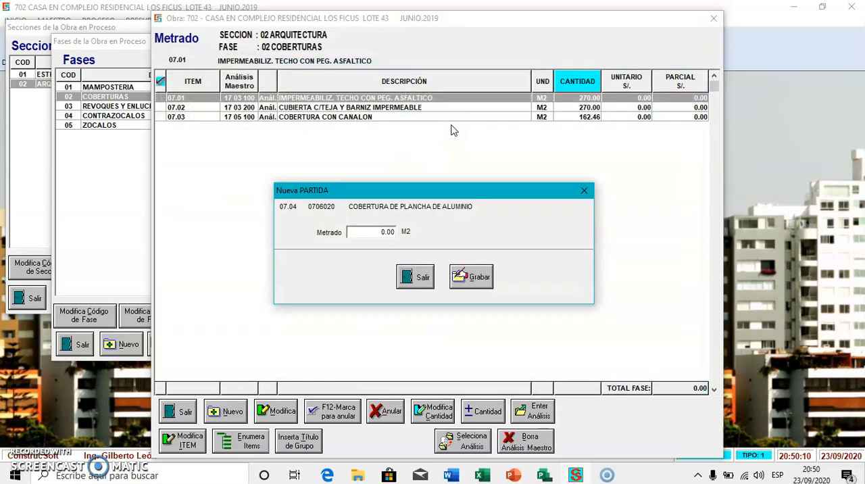
pyautogui.write('40')
pyautogui.click(466, 273)
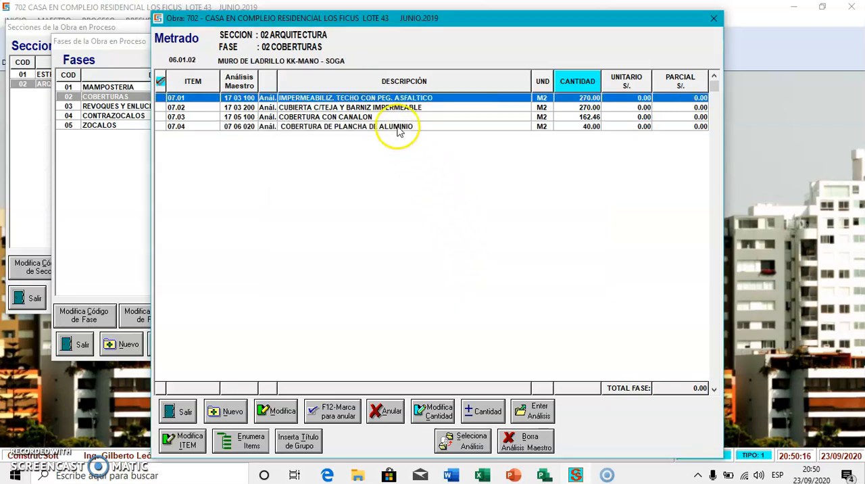
# - Open the unit price analysis of item 07.04 and add the material ANGULO DE FIERRO 1-1/2" x 1-1/2" x 1/8" with quantity 0.5 ML
pyautogui.click(398, 128)
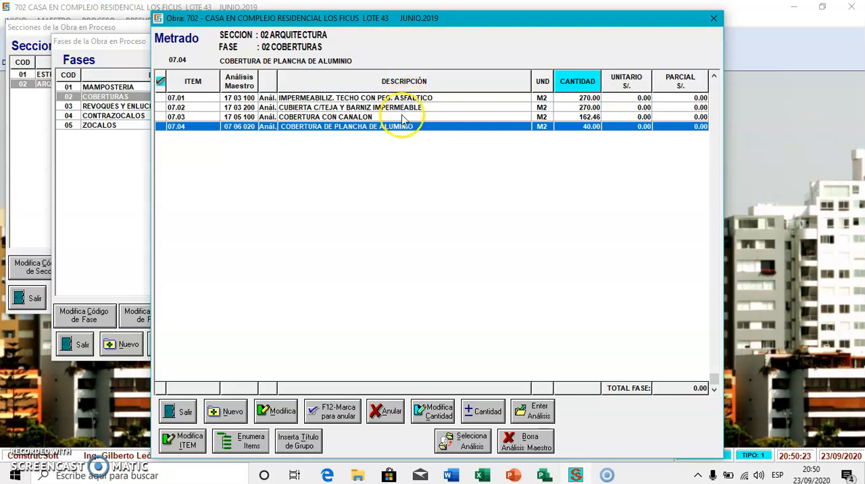
pyautogui.doubleClick(402, 128)
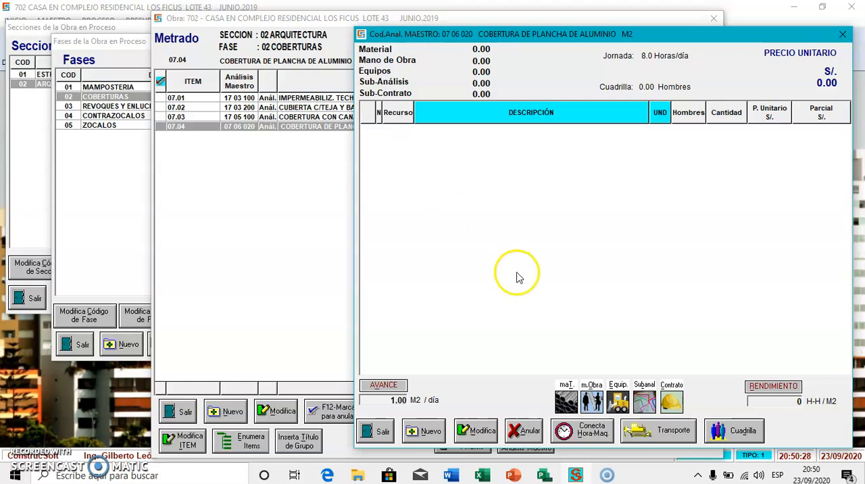
pyautogui.click(566, 405)
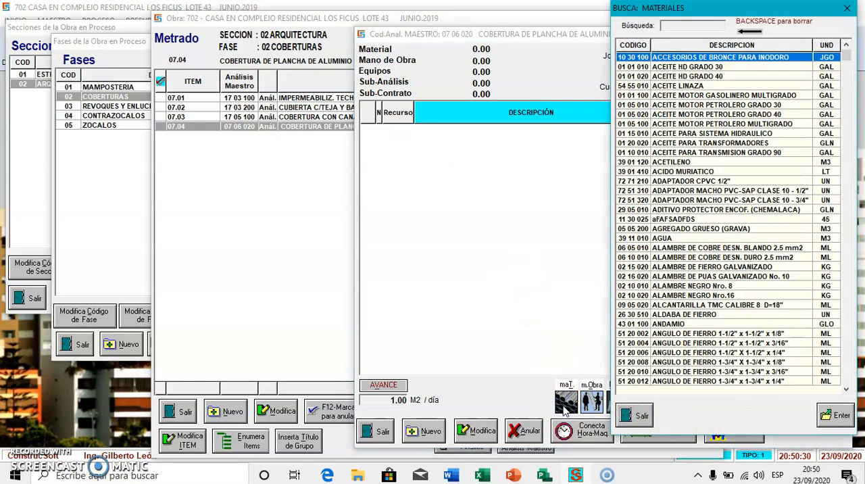
pyautogui.write('ANG')
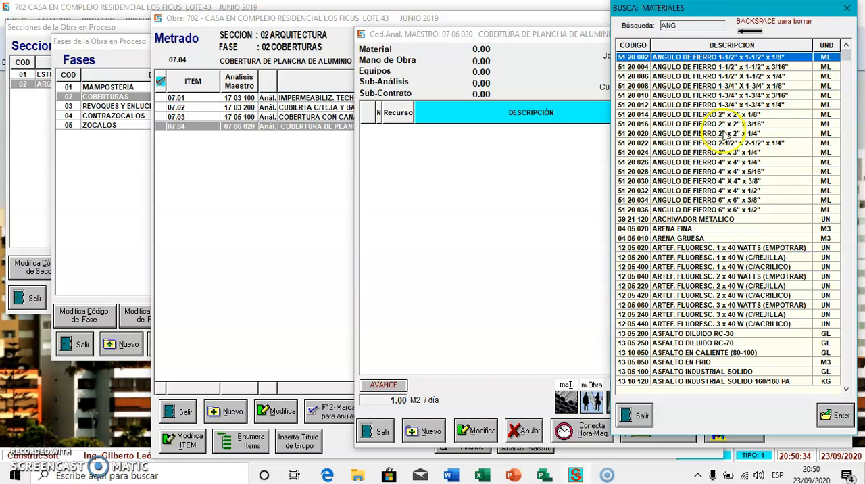
pyautogui.doubleClick(714, 59)
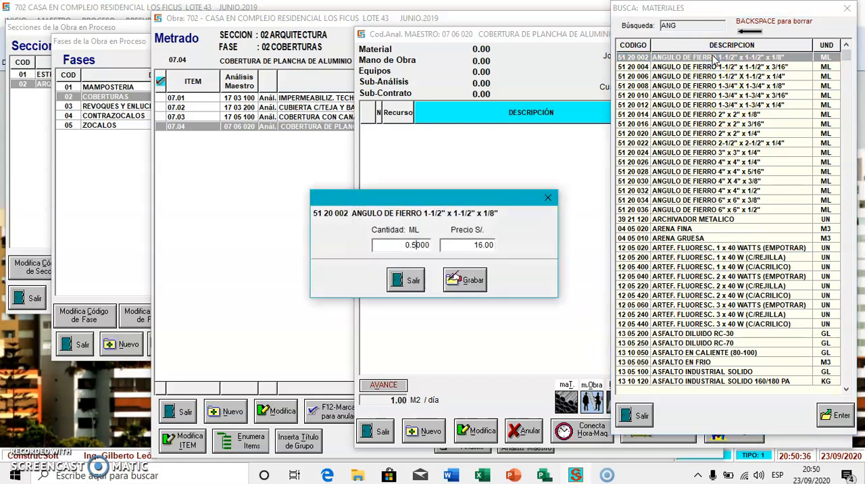
pyautogui.click(470, 277)
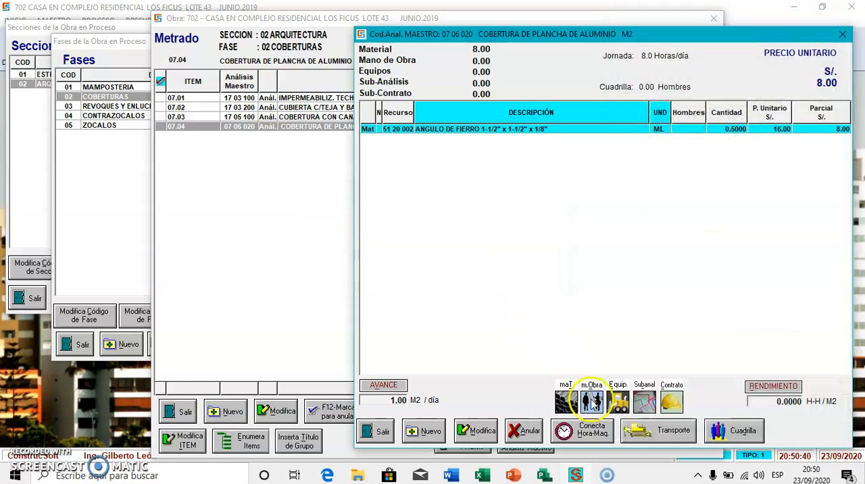
# - Add the material PLANCHA ALUCIN 0.90 x 1.20 to the analysis with a quantity of 1.05 UND
pyautogui.click(568, 400)
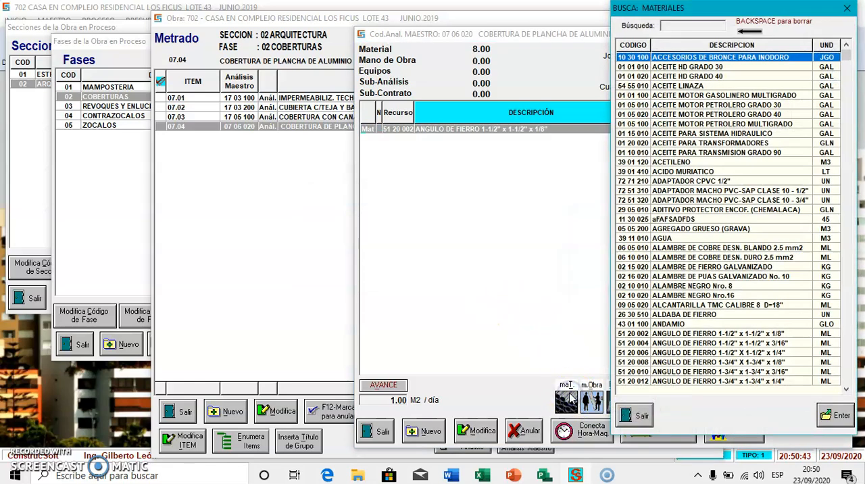
pyautogui.write('PLANCHA')
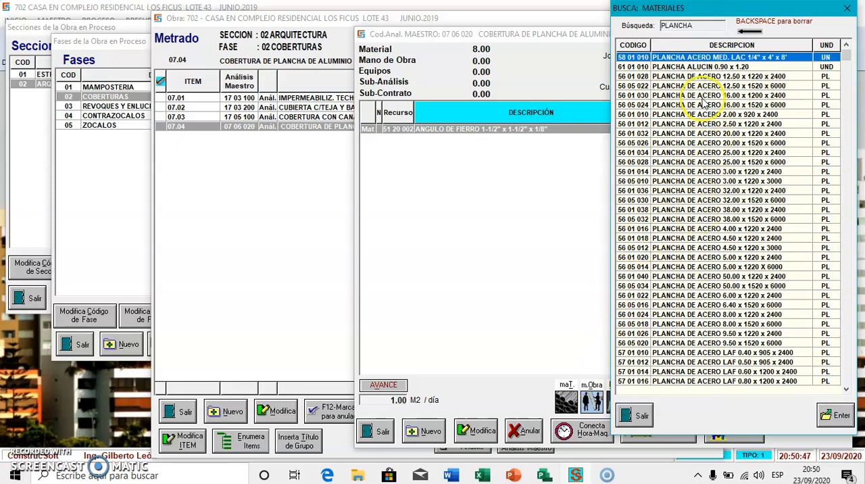
pyautogui.doubleClick(696, 67)
pyautogui.write('1.0500')
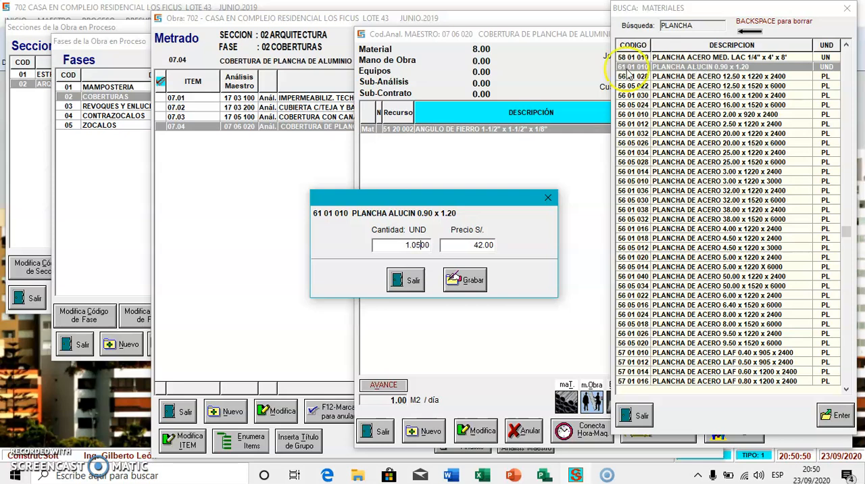
pyautogui.click(468, 281)
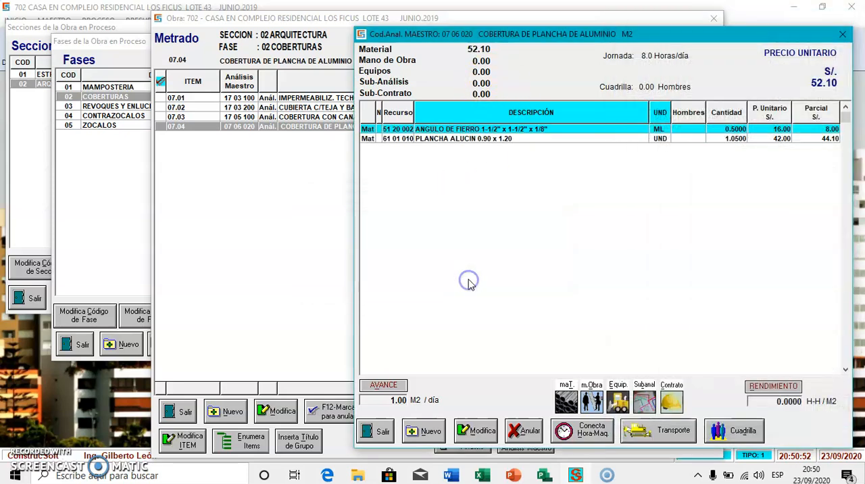
# - Add the material SOLDADURA to the analysis with a quantity of 0.18 KG
pyautogui.click(567, 401)
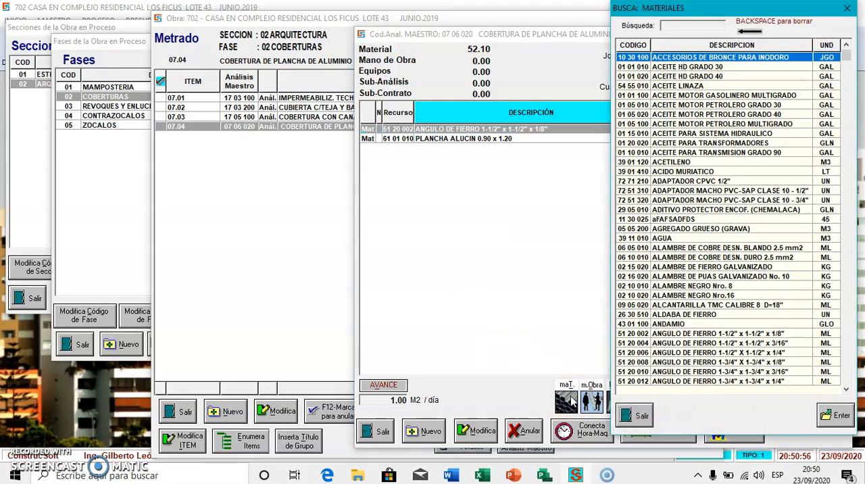
pyautogui.write('SOL')
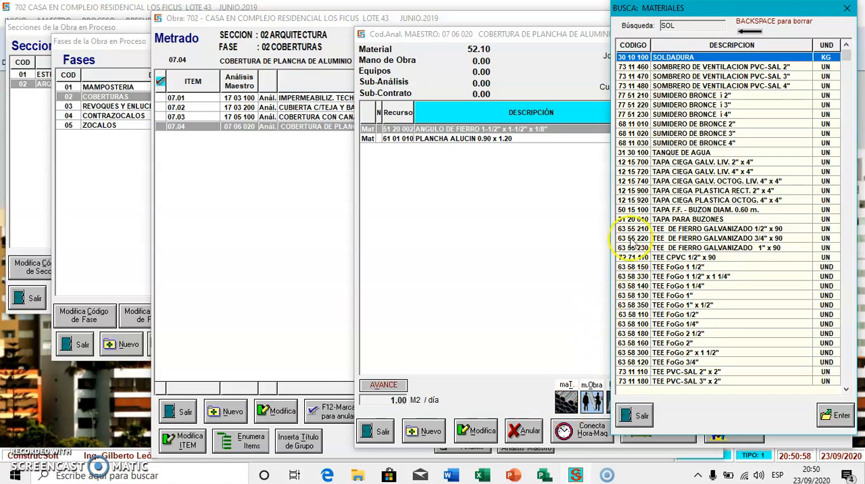
pyautogui.doubleClick(673, 59)
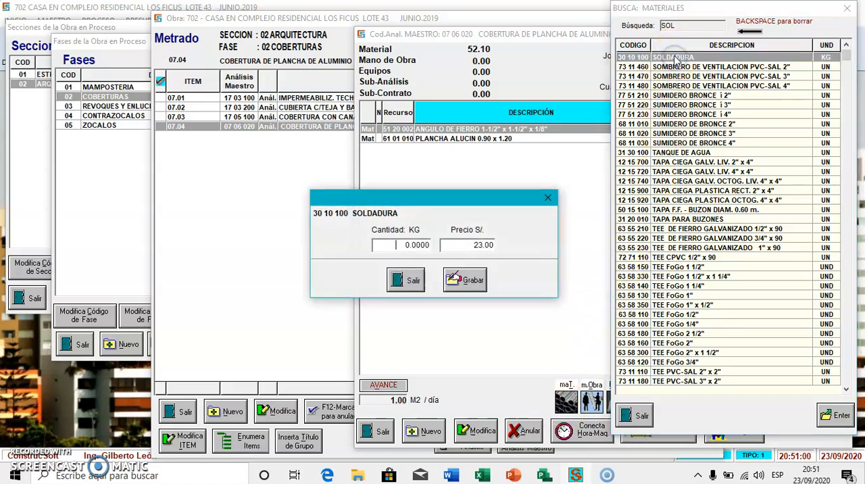
pyautogui.write('8')
pyautogui.click(465, 279)
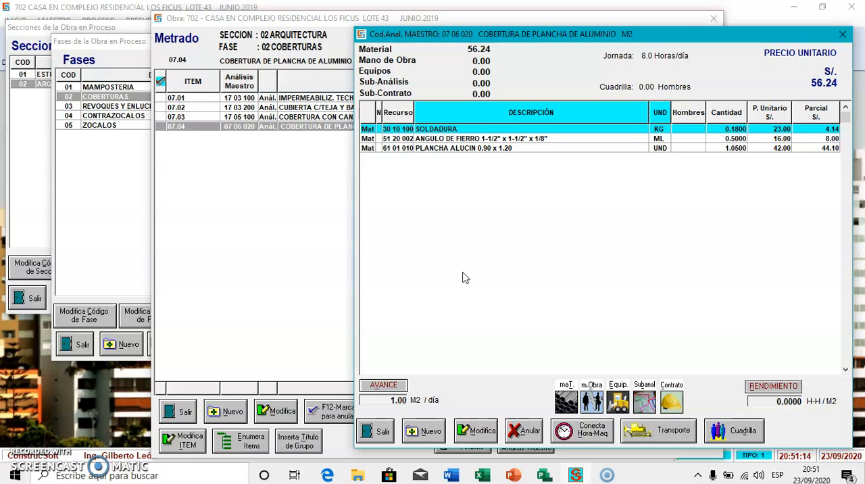
# - Assign the INST. CALAMINA GALVANIZADA crew to the analysis, accepting the crew replacement
pyautogui.click(725, 431)
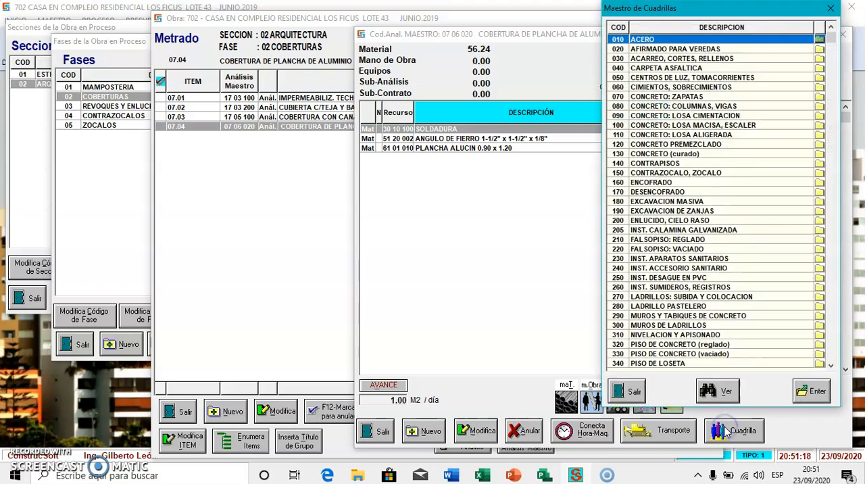
pyautogui.doubleClick(704, 231)
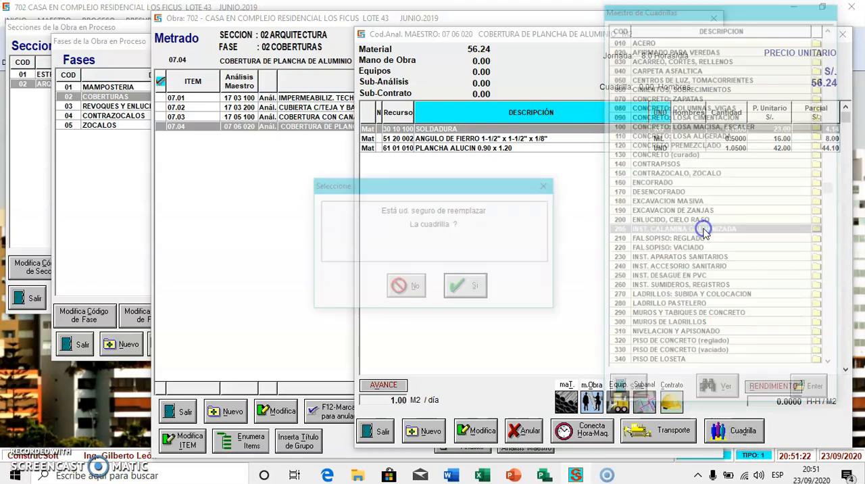
pyautogui.click(475, 286)
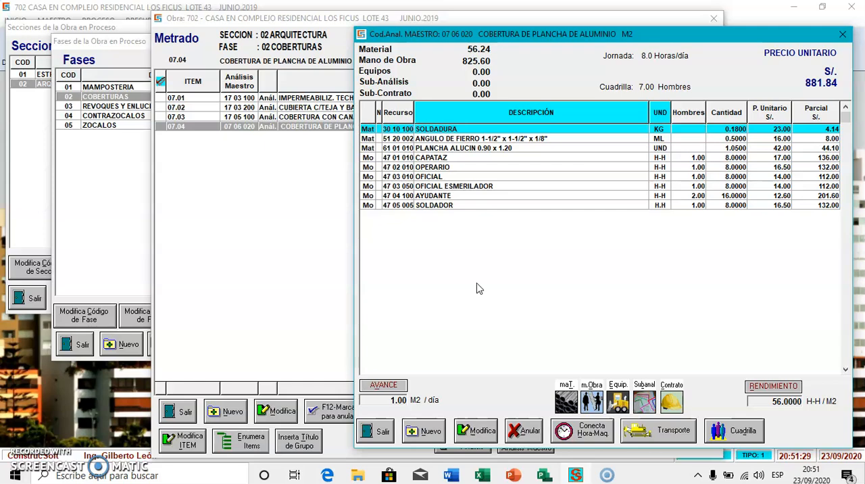
# - Add the equipment SOLD. ELEC. MONOF. ALT. 225 AMP to the analysis with 1 machine
pyautogui.click(617, 400)
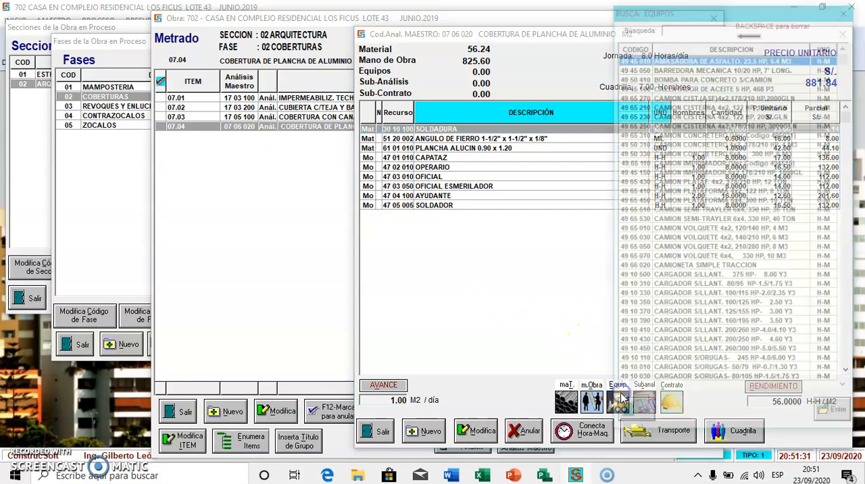
pyautogui.write('SOL')
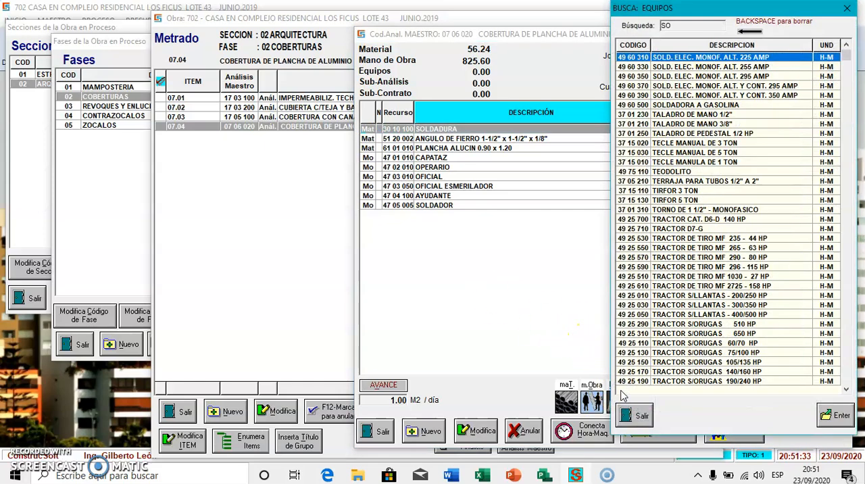
pyautogui.doubleClick(715, 58)
pyautogui.write('1')
pyautogui.press('Return')
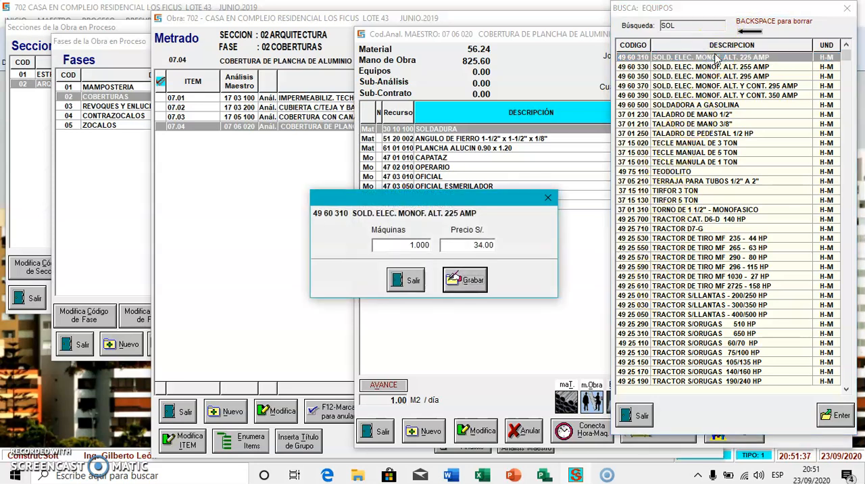
pyautogui.click(465, 280)
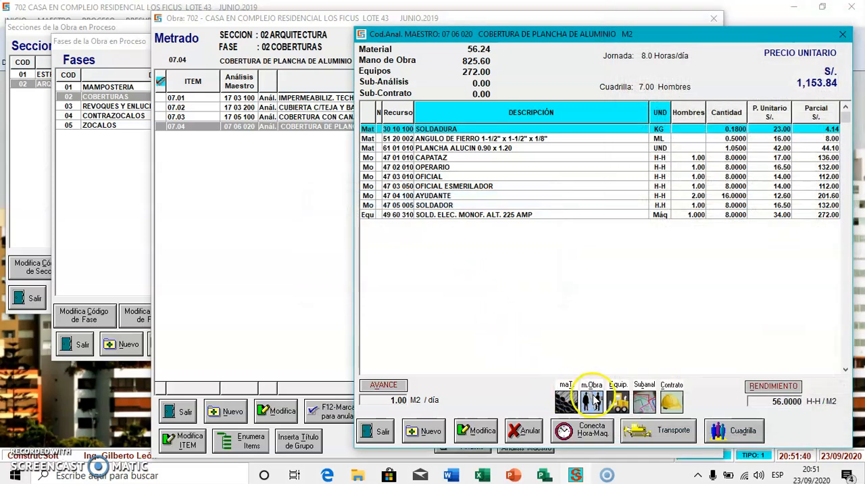
# - Add the equipment HERRAMIENTAS to the analysis at 5 percent
pyautogui.click(616, 400)
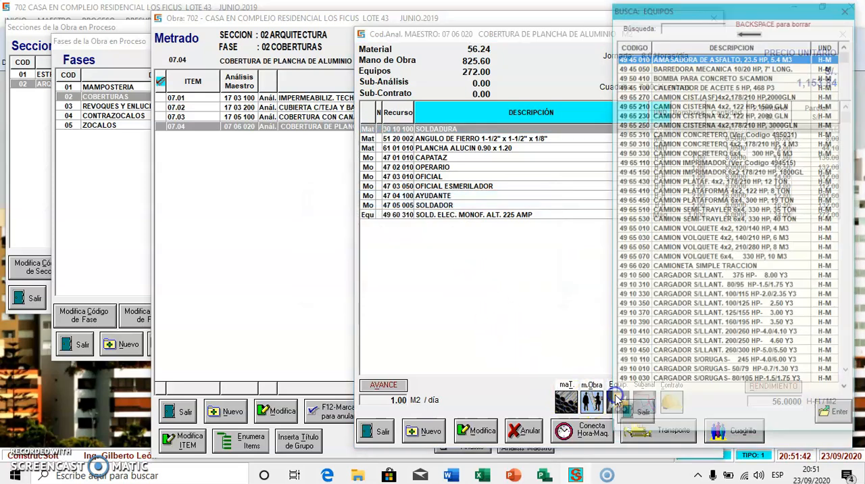
pyautogui.write('HER')
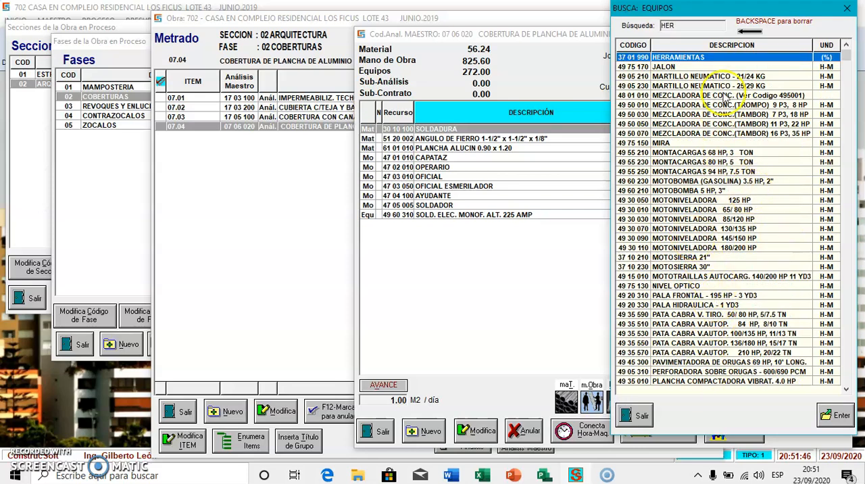
pyautogui.doubleClick(732, 58)
pyautogui.write('5')
pyautogui.press('Return')
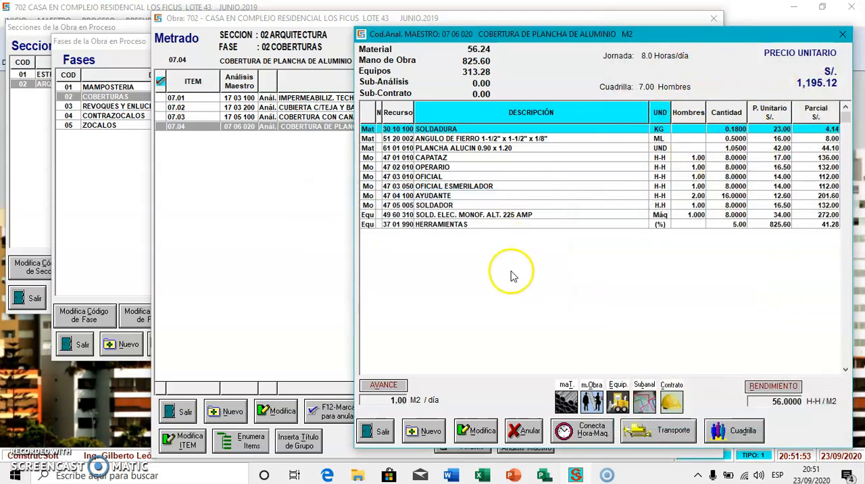
# - Set the analysis's daily output to 12 M2 and close the analysis, takeoff, phase and section windows
pyautogui.click(383, 384)
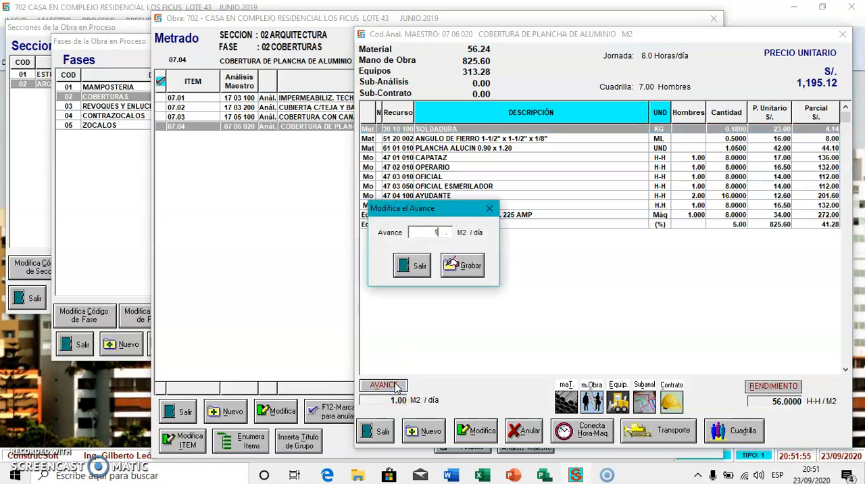
pyautogui.click(462, 265)
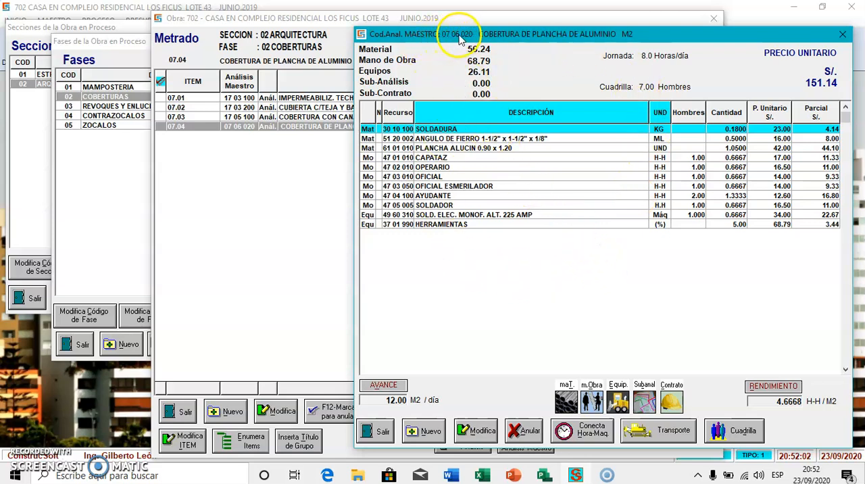
pyautogui.click(373, 430)
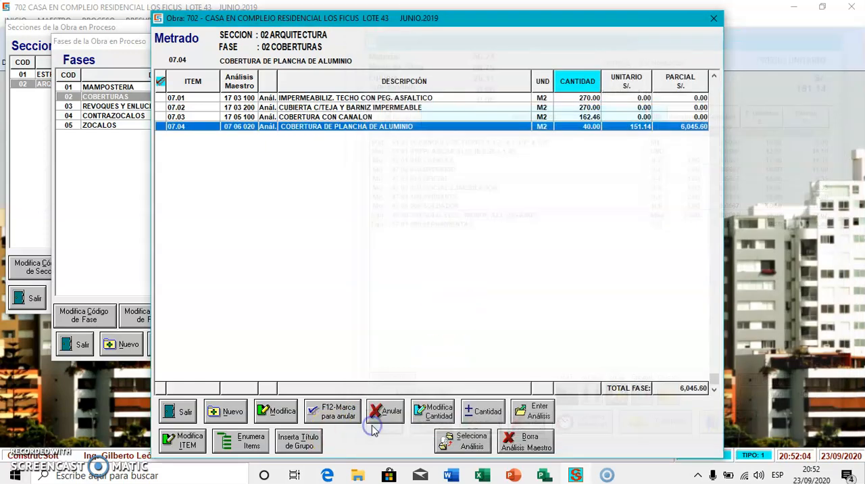
pyautogui.click(181, 411)
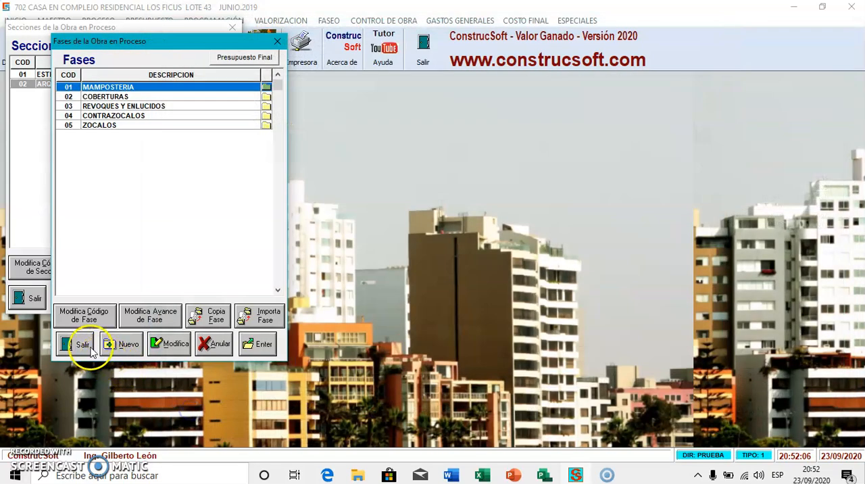
pyautogui.click(76, 344)
pyautogui.click(28, 298)
# - Inspect master analysis 020 COBERTURA DE PLANCHA DE ALUMINIO under ESTRUCTURAS METALICAS, COBERTURAS, and close the master analysis windows
pyautogui.click(54, 20)
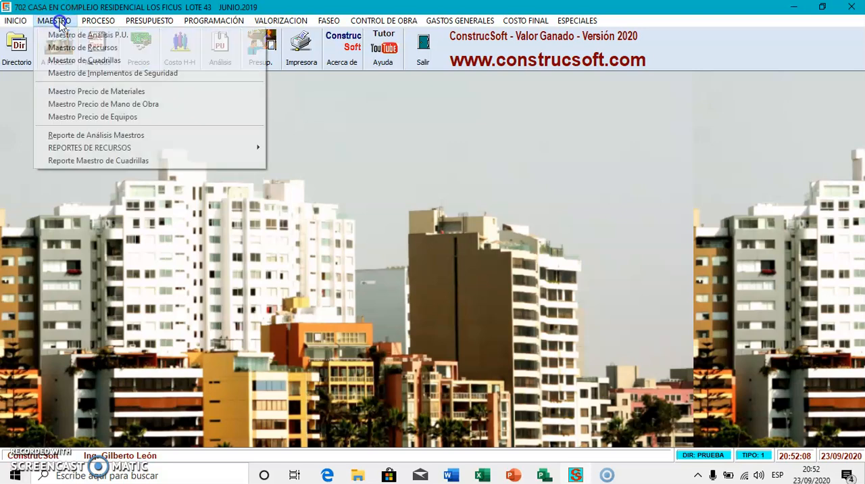
pyautogui.click(61, 33)
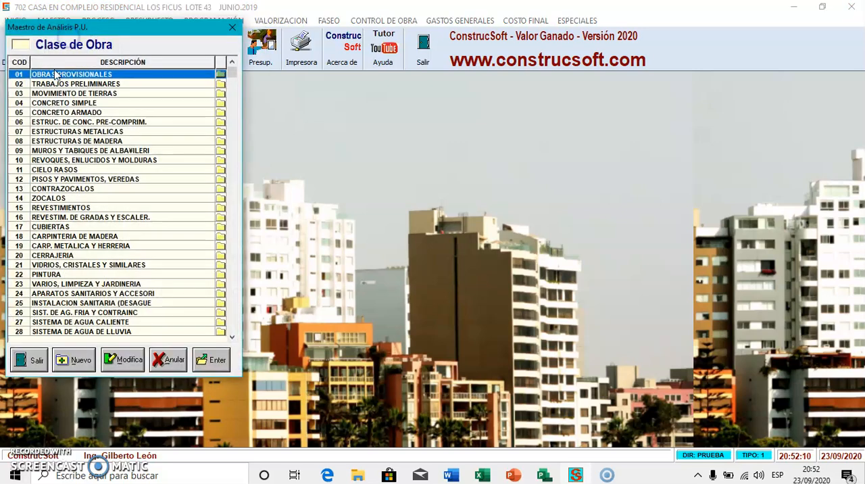
pyautogui.doubleClick(65, 131)
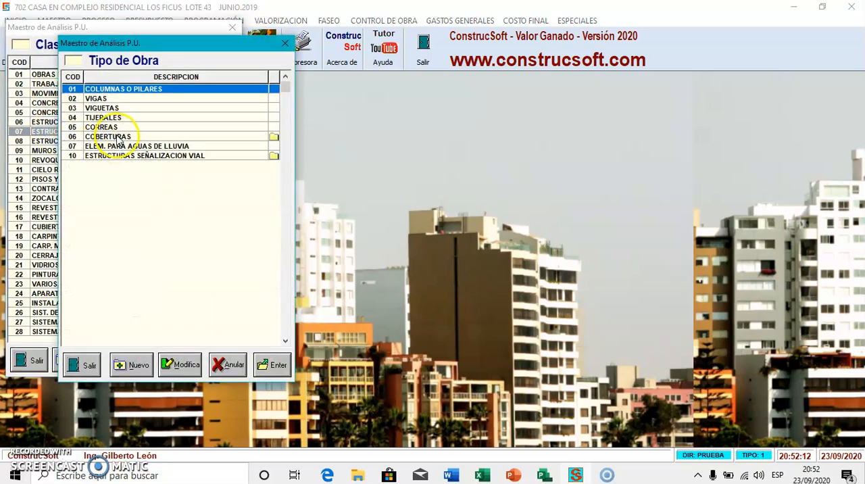
pyautogui.doubleClick(115, 137)
pyautogui.doubleClick(156, 141)
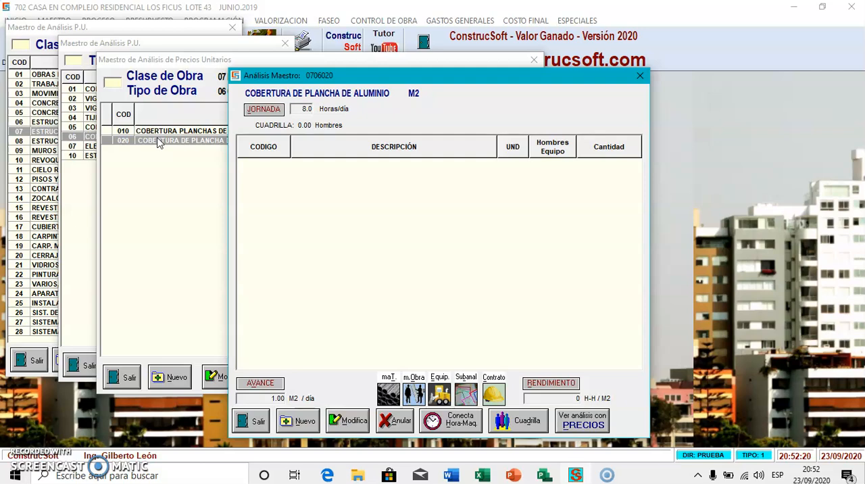
pyautogui.press('Escape')
pyautogui.press('Escape')
pyautogui.press('Escape')
pyautogui.press('Escape')
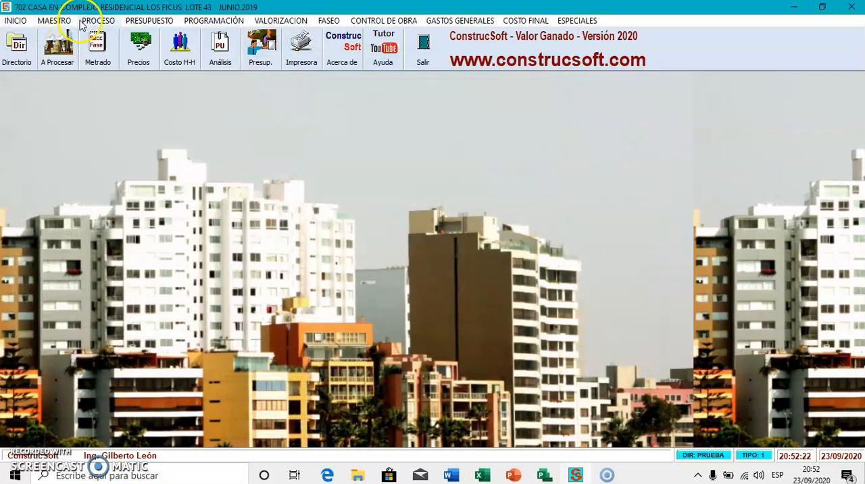
# - Open the update of master analyses from the project and mark 07 06 020 COBERTURA DE PLANCHA DE ALUMINIO for return
pyautogui.click(94, 21)
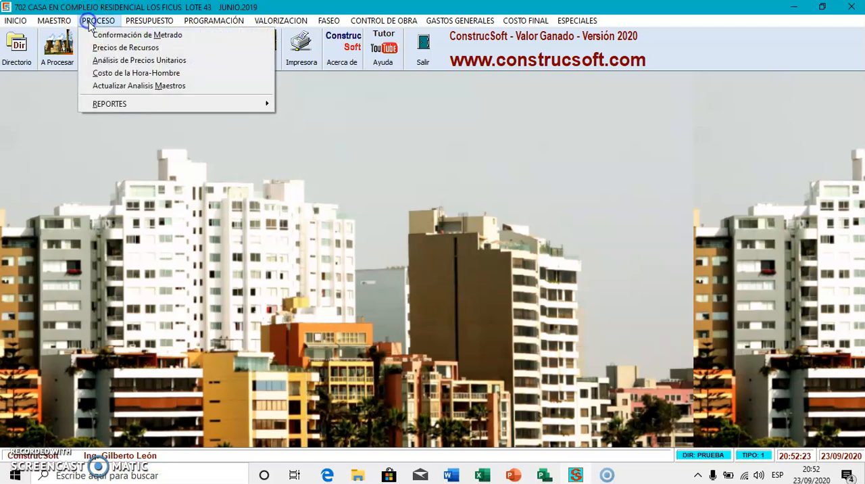
pyautogui.click(124, 95)
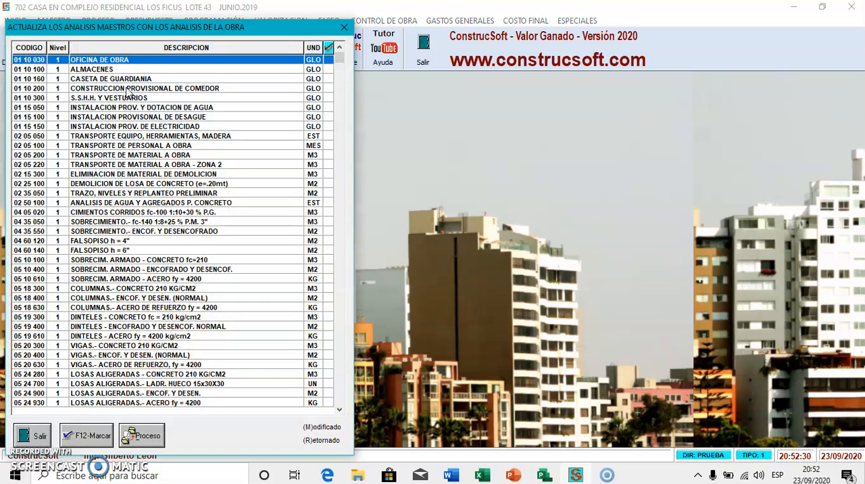
pyautogui.press('Down')
pyautogui.press('Down')
pyautogui.press('Down')
pyautogui.press('Down')
pyautogui.press('Down')
pyautogui.press('Down')
pyautogui.press('Down')
pyautogui.press('Down')
pyautogui.press('Down')
pyautogui.press('Down')
pyautogui.press('Down')
pyautogui.press('Down')
pyautogui.press('Down')
pyautogui.press('Down')
pyautogui.press('Down')
pyautogui.press('Down')
pyautogui.press('Down')
pyautogui.press('Down')
pyautogui.press('Down')
pyautogui.press('Down')
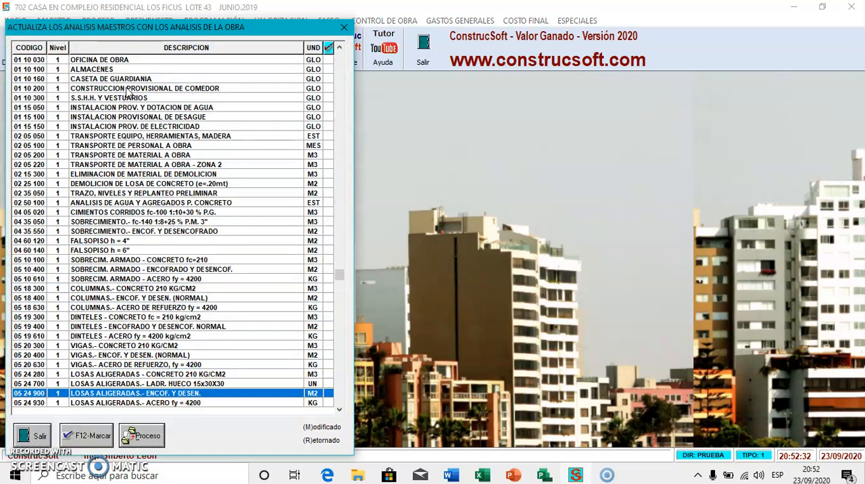
pyautogui.press('Down')
pyautogui.press('Down')
pyautogui.press('Down')
pyautogui.press('Down')
pyautogui.press('Down')
pyautogui.press('Down')
pyautogui.press('Down')
pyautogui.press('Down')
pyautogui.press('Down')
pyautogui.press('Down')
pyautogui.press('Down')
pyautogui.press('Down')
pyautogui.press('Down')
pyautogui.press('Down')
pyautogui.press('Down')
pyautogui.press('Down')
pyautogui.press('Down')
pyautogui.press('Down')
pyautogui.press('Down')
pyautogui.press('Down')
pyautogui.press('Up')
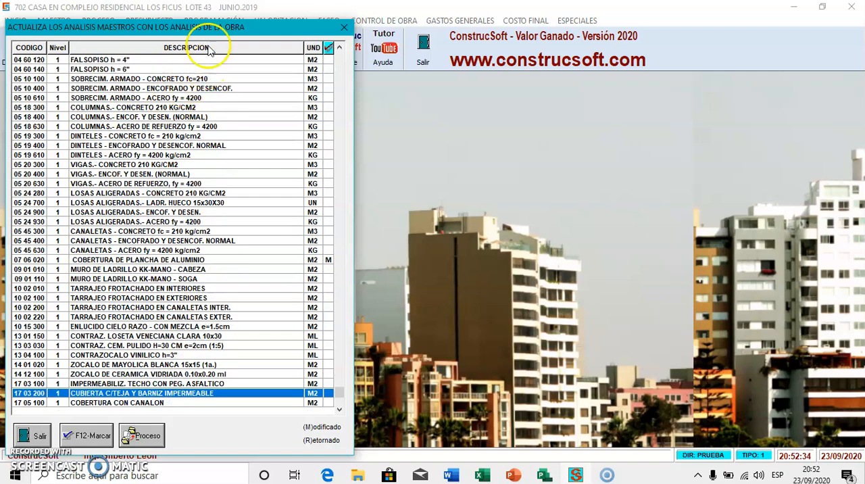
pyautogui.click(328, 261)
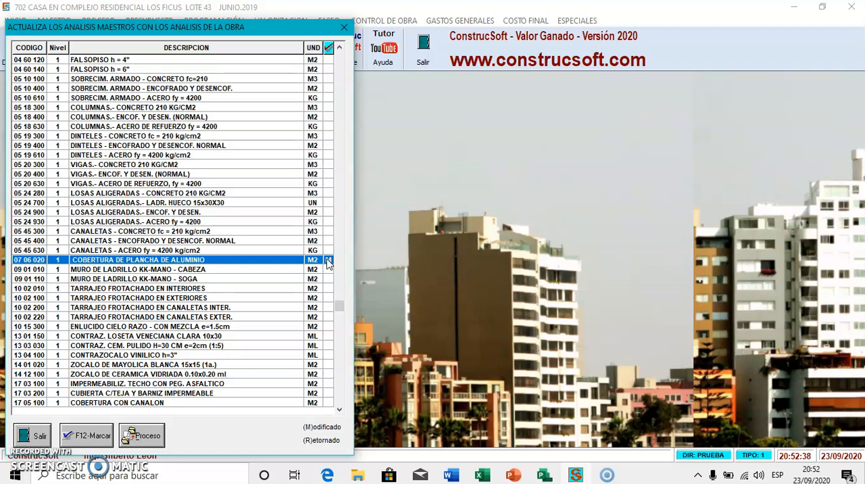
pyautogui.click(329, 261)
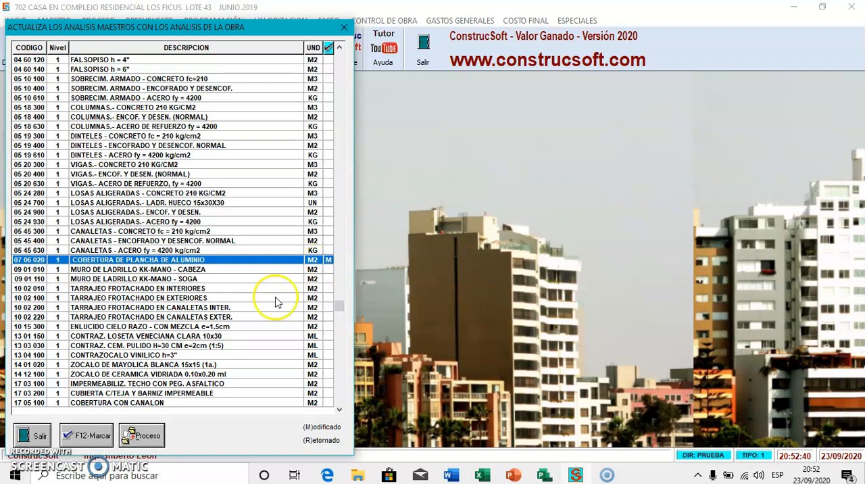
pyautogui.click(93, 436)
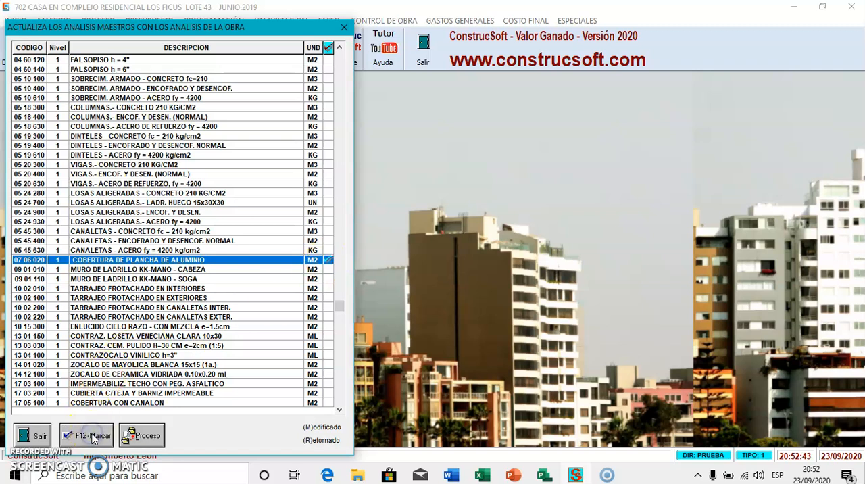
# - Process the return of the marked analysis to the master, entering the updater's name and saving
pyautogui.click(138, 436)
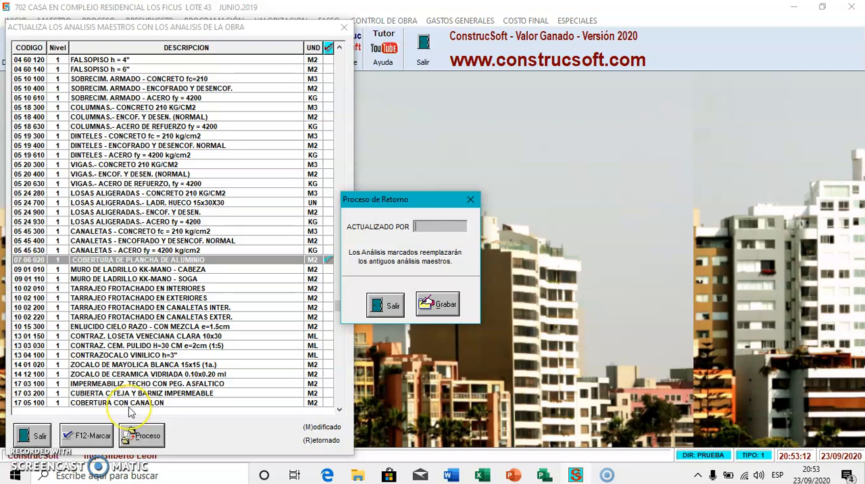
pyautogui.write('PEDRO')
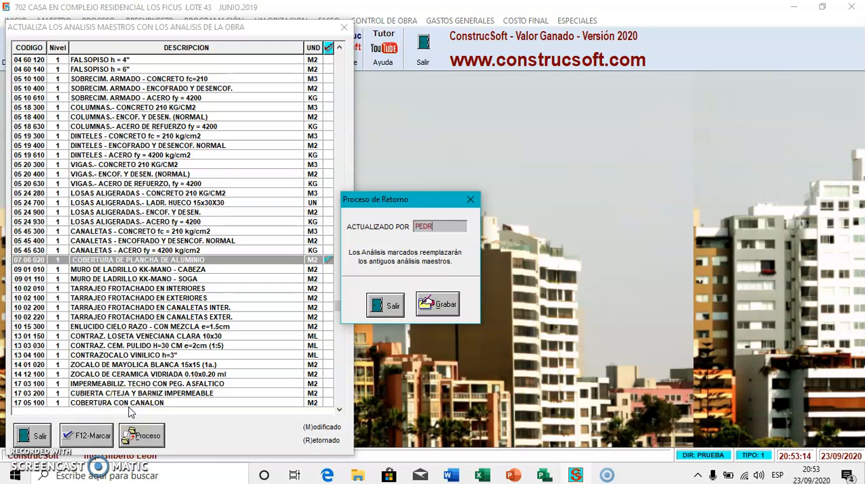
pyautogui.click(423, 308)
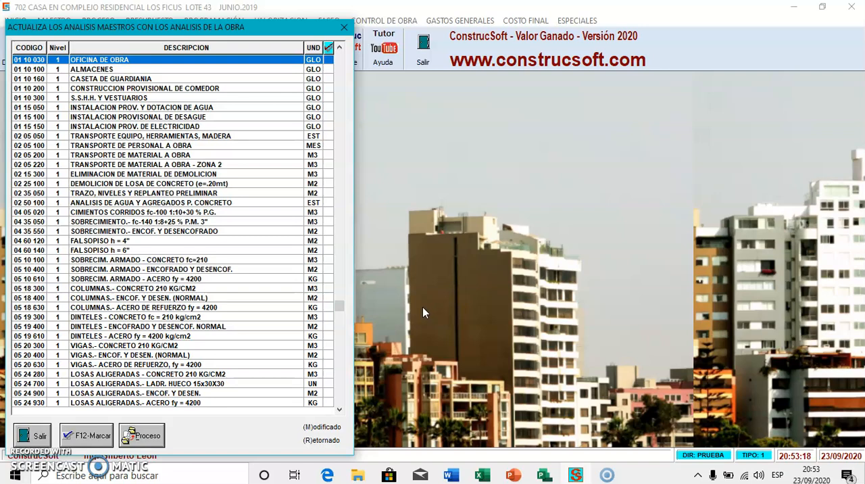
# - Check the return status of 07 06 020 COBERTURA DE PLANCHA DE ALUMINIO in the update list and close it
pyautogui.press('Down')
pyautogui.press('Down')
pyautogui.press('Down')
pyautogui.press('Down')
pyautogui.press('Down')
pyautogui.press('Down')
pyautogui.press('Down')
pyautogui.press('Down')
pyautogui.press('Down')
pyautogui.press('Down')
pyautogui.press('Down')
pyautogui.press('Down')
pyautogui.press('Down')
pyautogui.press('Down')
pyautogui.press('Down')
pyautogui.press('Down')
pyautogui.press('Down')
pyautogui.press('Down')
pyautogui.press('Down')
pyautogui.press('Down')
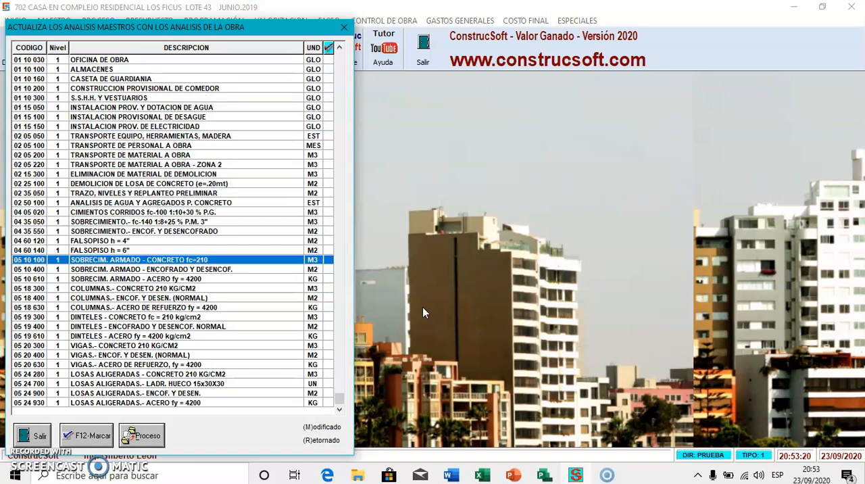
pyautogui.press('Down')
pyautogui.press('Down')
pyautogui.press('Down')
pyautogui.press('Down')
pyautogui.press('Down')
pyautogui.press('Down')
pyautogui.press('Down')
pyautogui.press('Down')
pyautogui.press('Down')
pyautogui.press('Down')
pyautogui.press('Down')
pyautogui.press('Down')
pyautogui.press('Down')
pyautogui.press('Down')
pyautogui.press('Down')
pyautogui.press('Down')
pyautogui.press('Down')
pyautogui.press('Down')
pyautogui.press('Down')
pyautogui.press('Down')
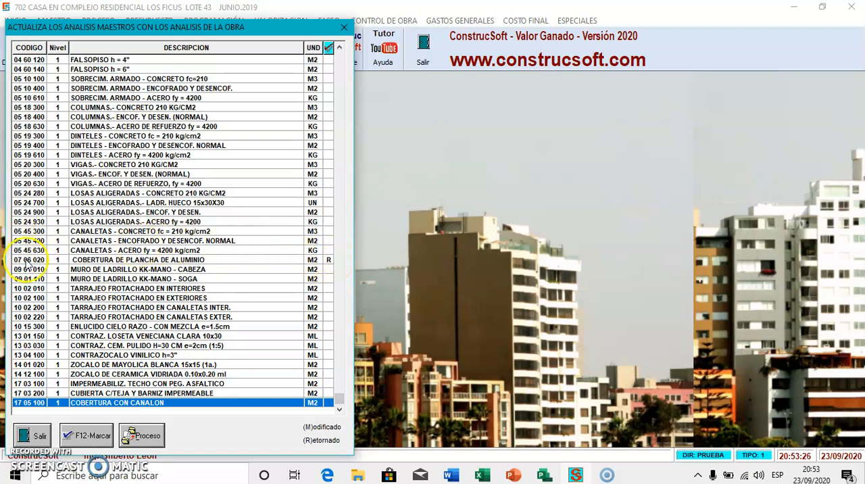
pyautogui.click(41, 434)
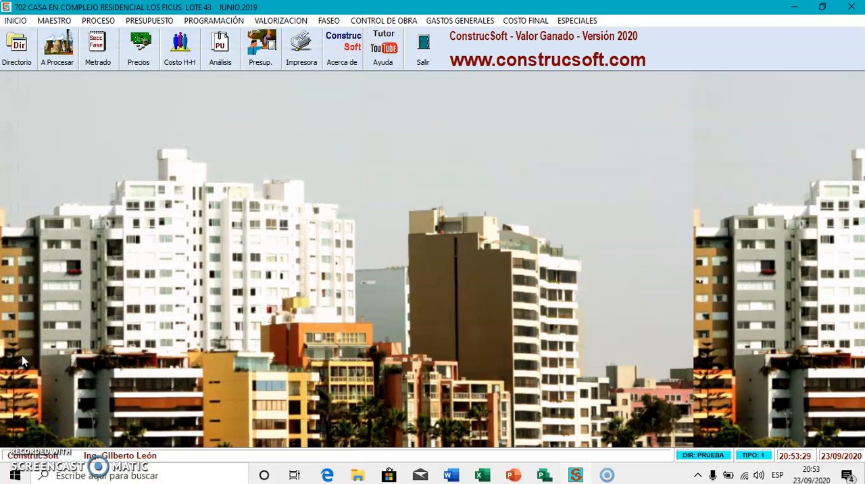
# - Review the resources and daily output stored in master analysis 07 06 020 COBERTURA DE PLANCHA DE ALUMINIO and return to the work class list
pyautogui.click(48, 21)
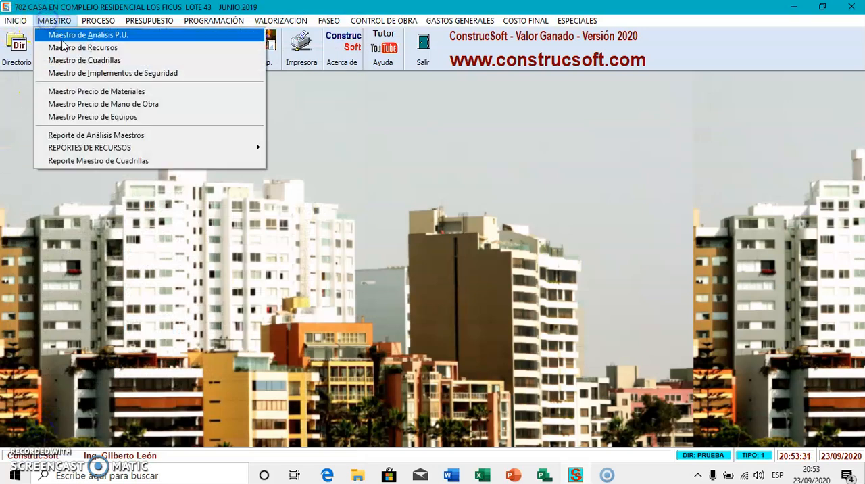
pyautogui.click(53, 34)
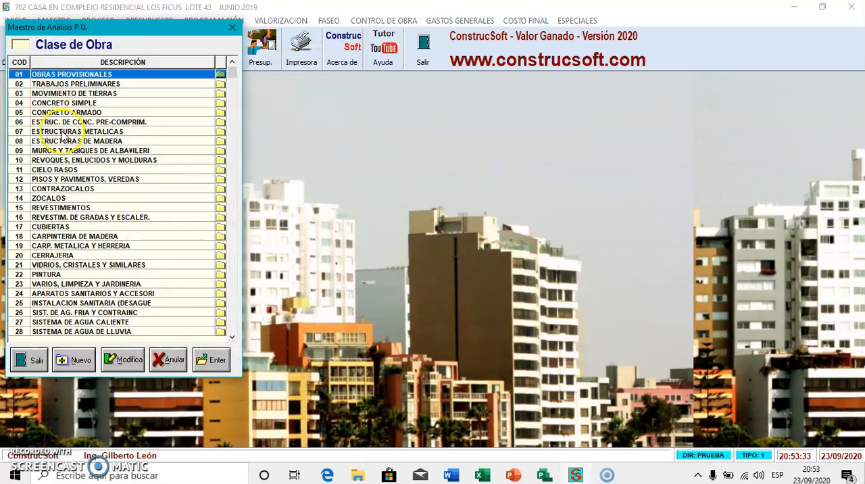
pyautogui.click(64, 131)
pyautogui.doubleClick(64, 131)
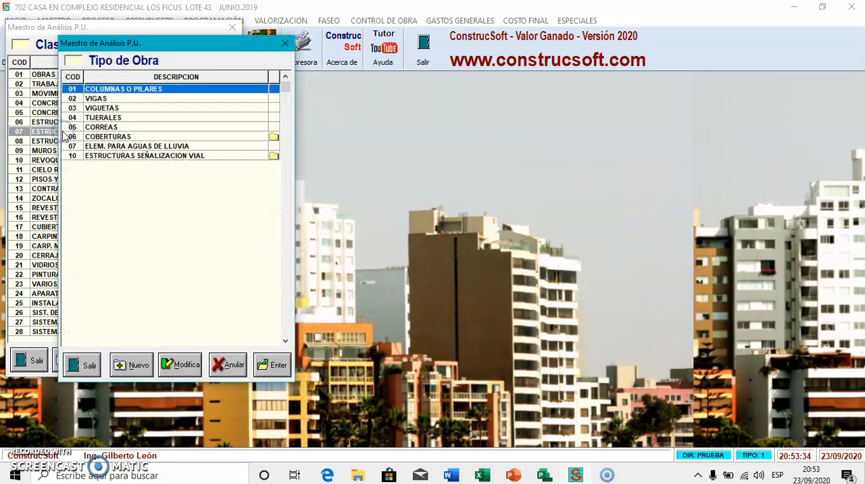
pyautogui.doubleClick(101, 136)
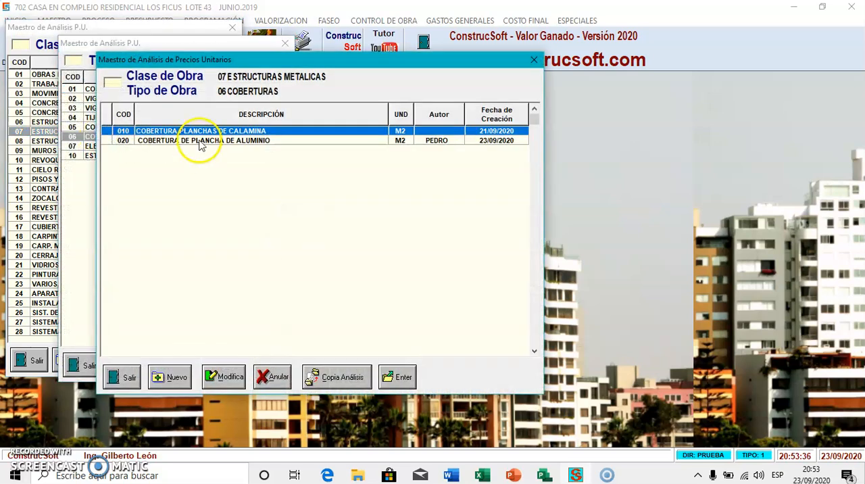
pyautogui.doubleClick(200, 142)
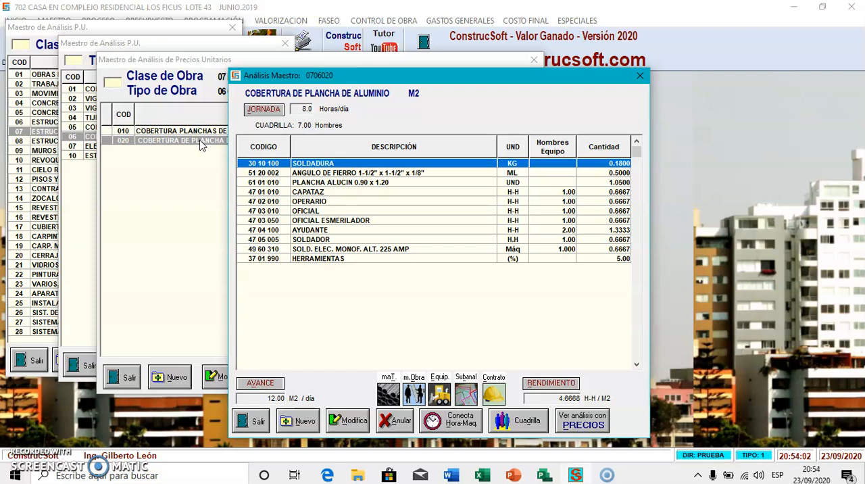
pyautogui.click(210, 153)
pyautogui.press('Escape')
pyautogui.press('Escape')
pyautogui.press('Escape')
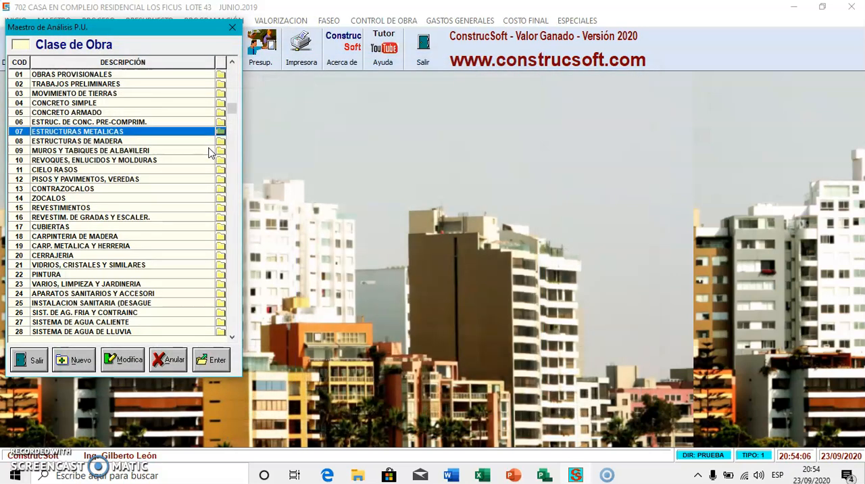
pyautogui.click(432, 130)
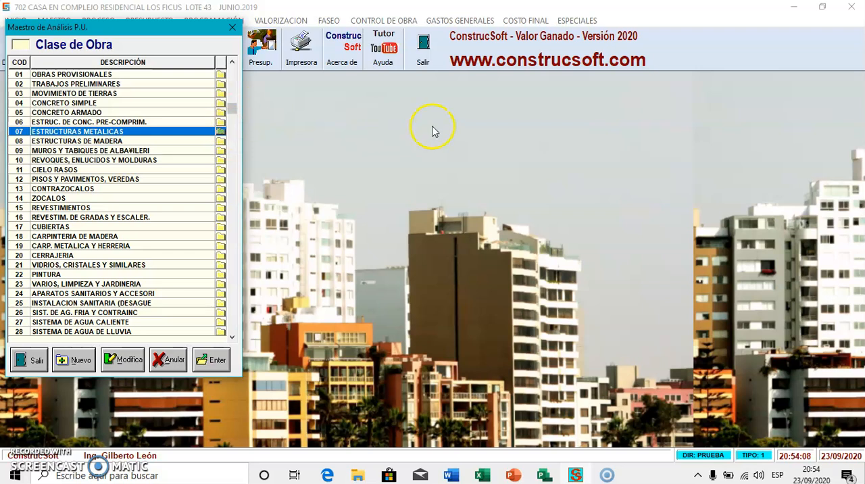